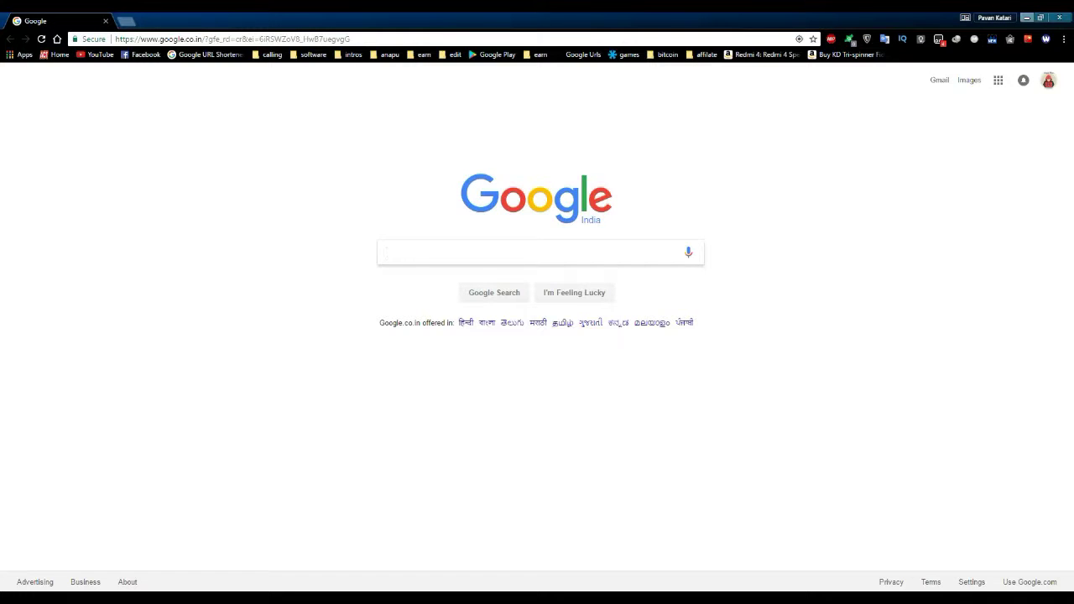
Step: Search Google for 'web to apk' and open the Web 2 Apk site
click(459, 253)
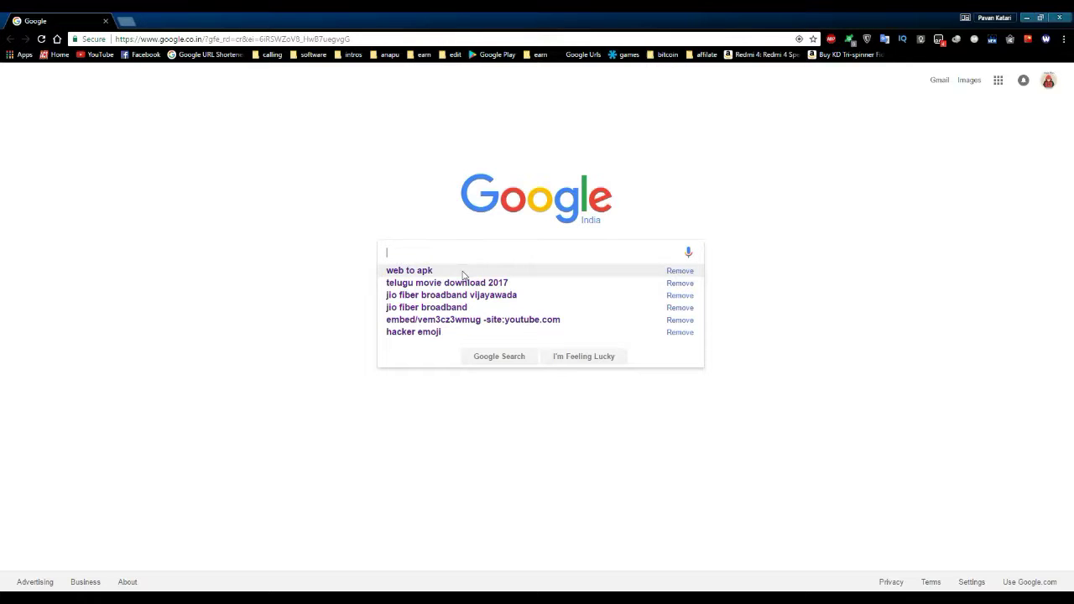
click(463, 271)
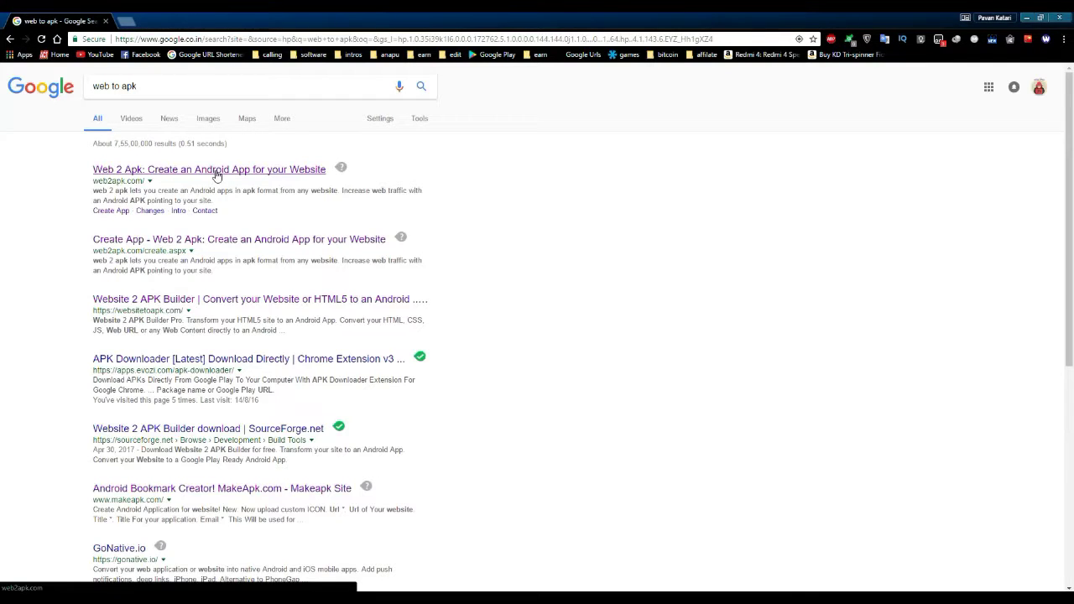
click(160, 174)
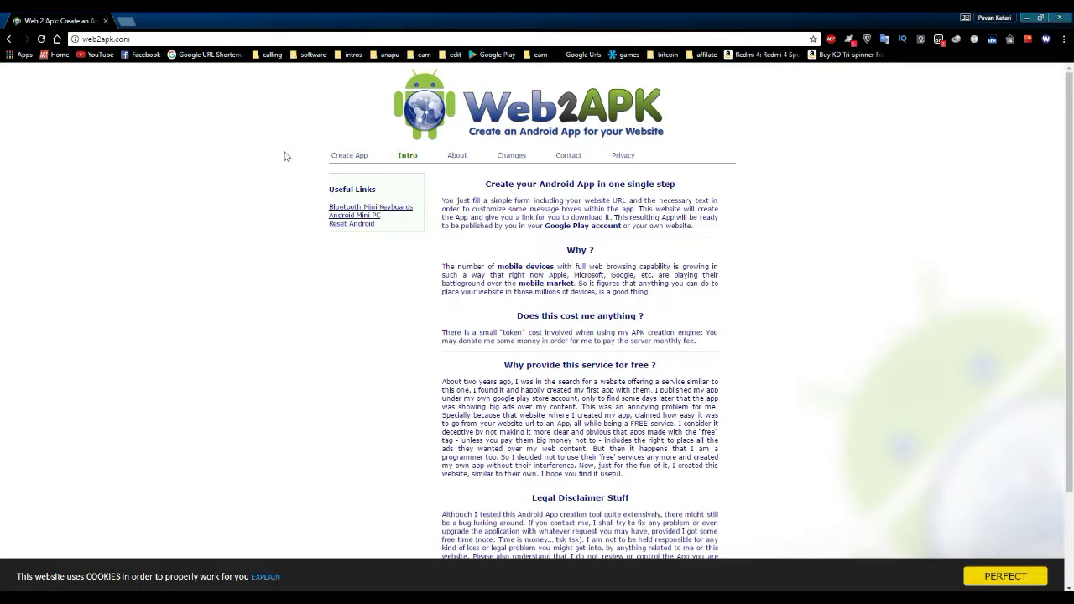
Step: Open the Create App form and erase its default m.google.com URL
click(345, 162)
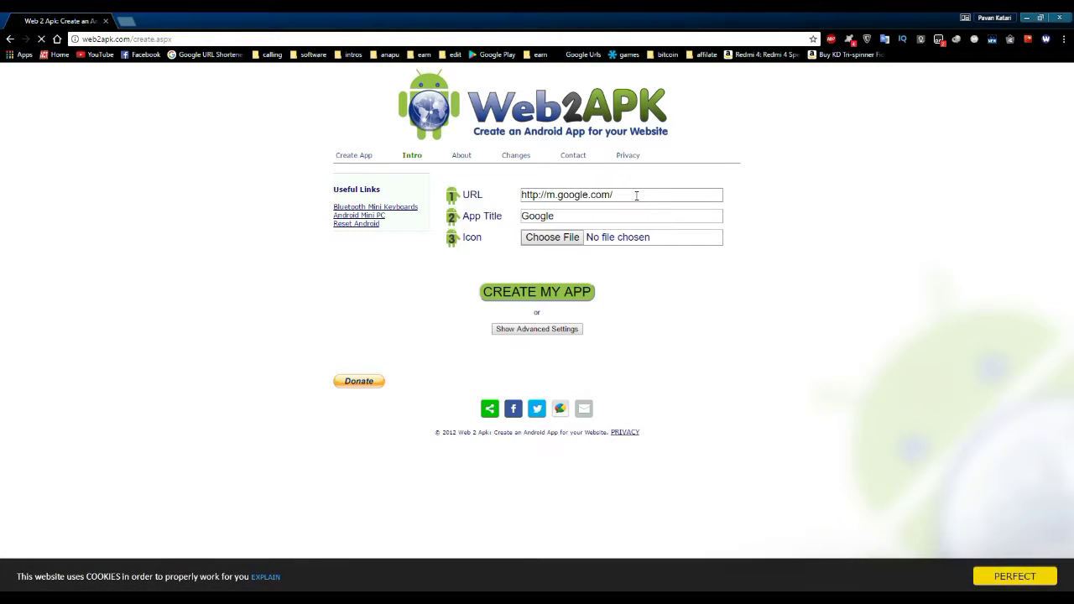
drag(632, 196, 519, 196)
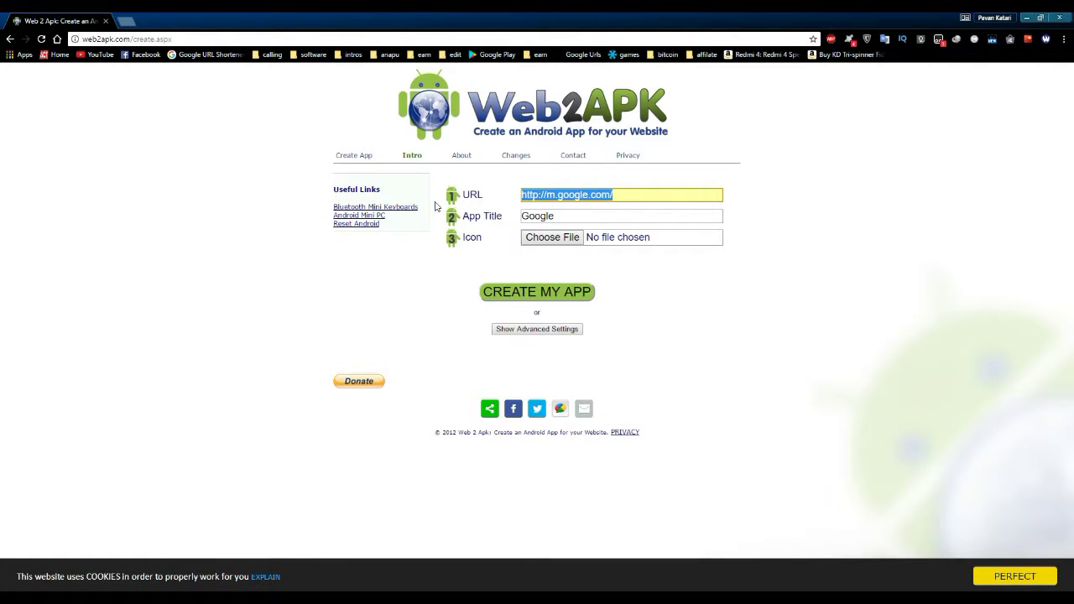
key(BackSpace)
Step: Open the Telugu Hacks YouTube channel in a new tab and copy its web address
click(126, 22)
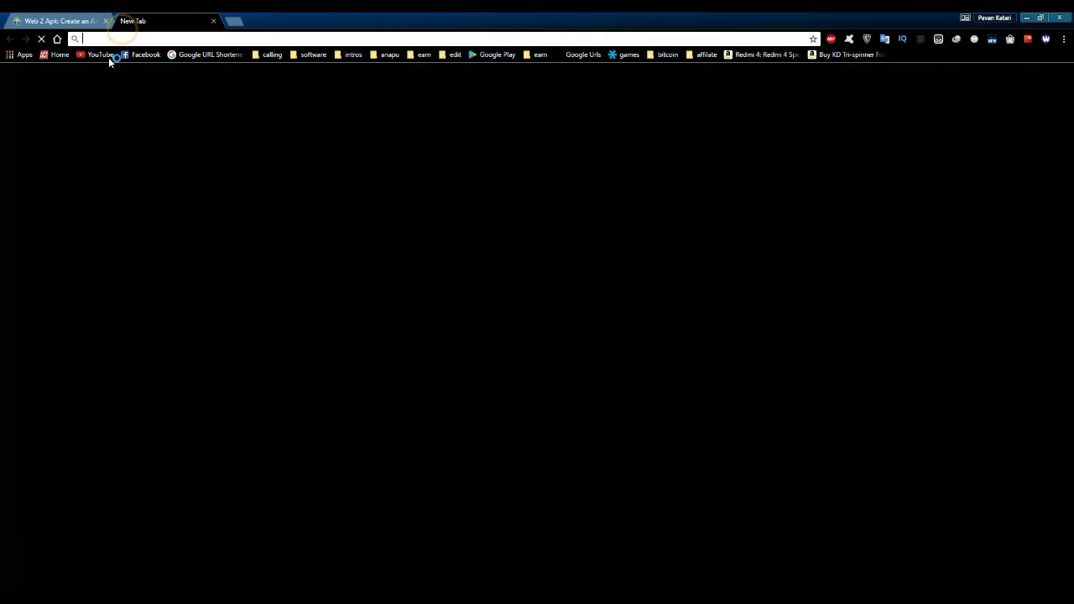
click(102, 56)
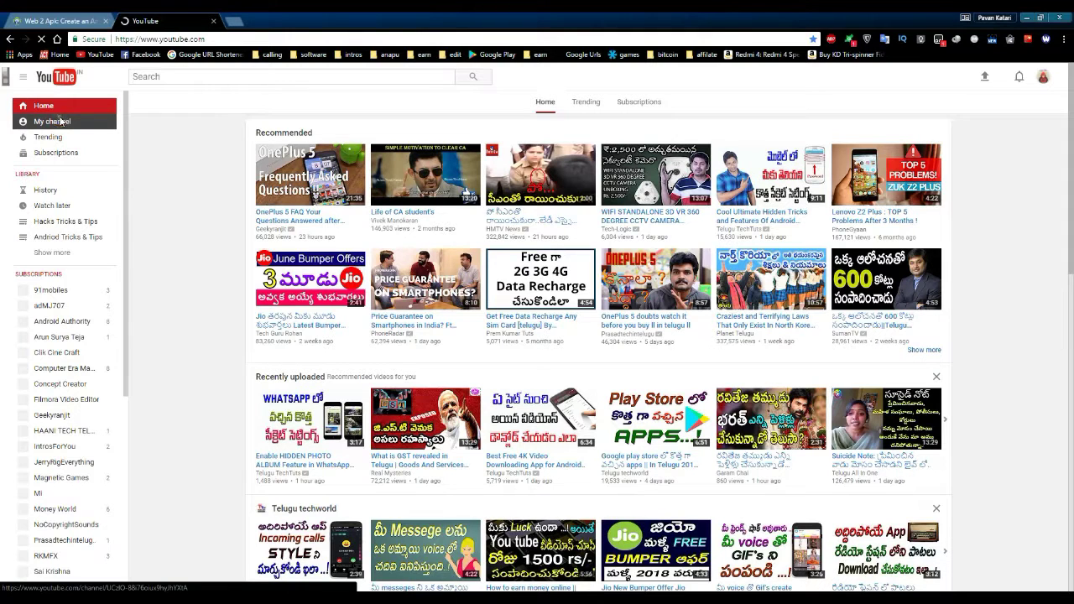
click(61, 122)
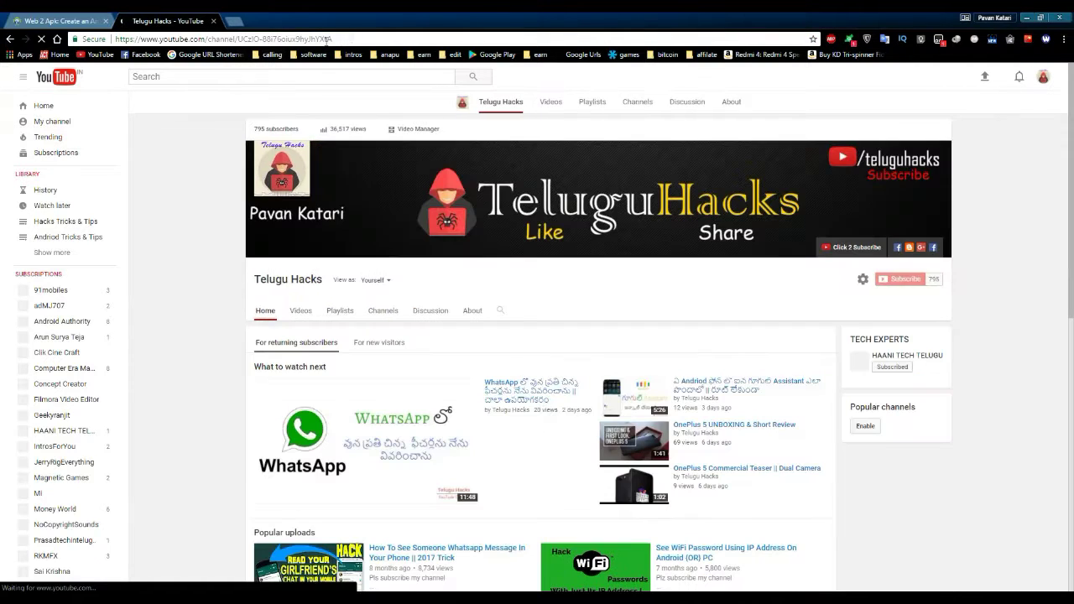
click(339, 39)
right_click(171, 38)
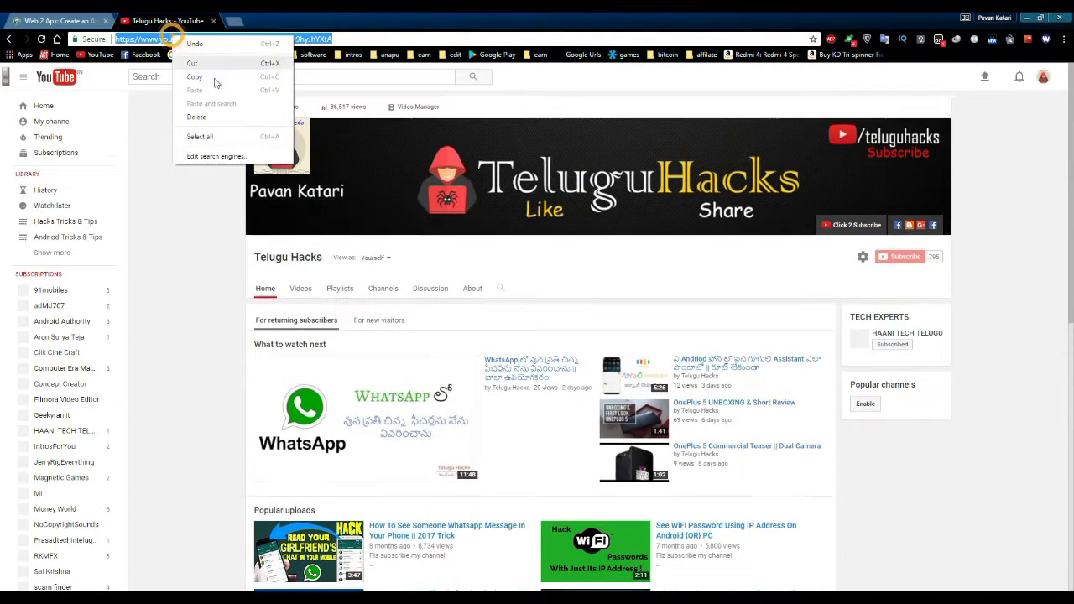
click(211, 77)
Step: Paste the Telugu Hacks channel address into the Web2APK URL field
click(52, 23)
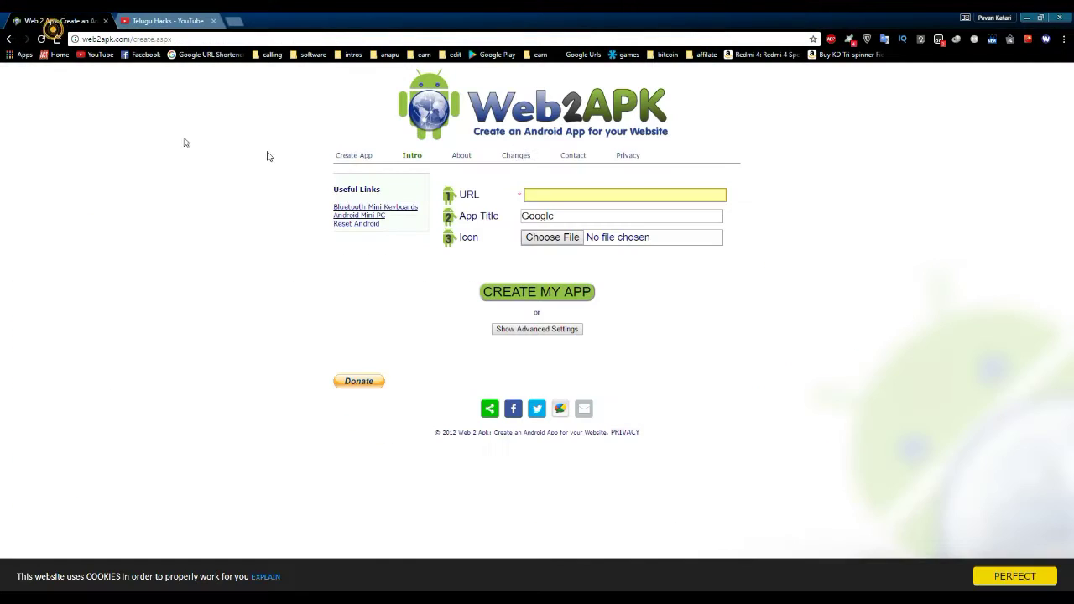
right_click(549, 195)
click(596, 261)
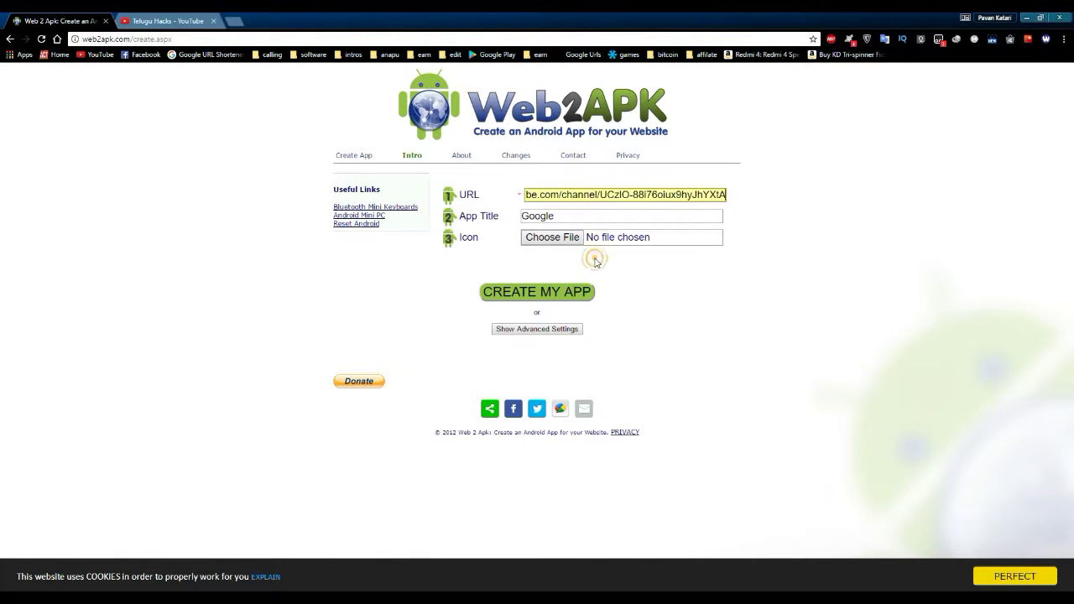
Step: Replace the App Title 'Google' with 'Telugu Hacks', correctly capitalised
double_click(588, 216)
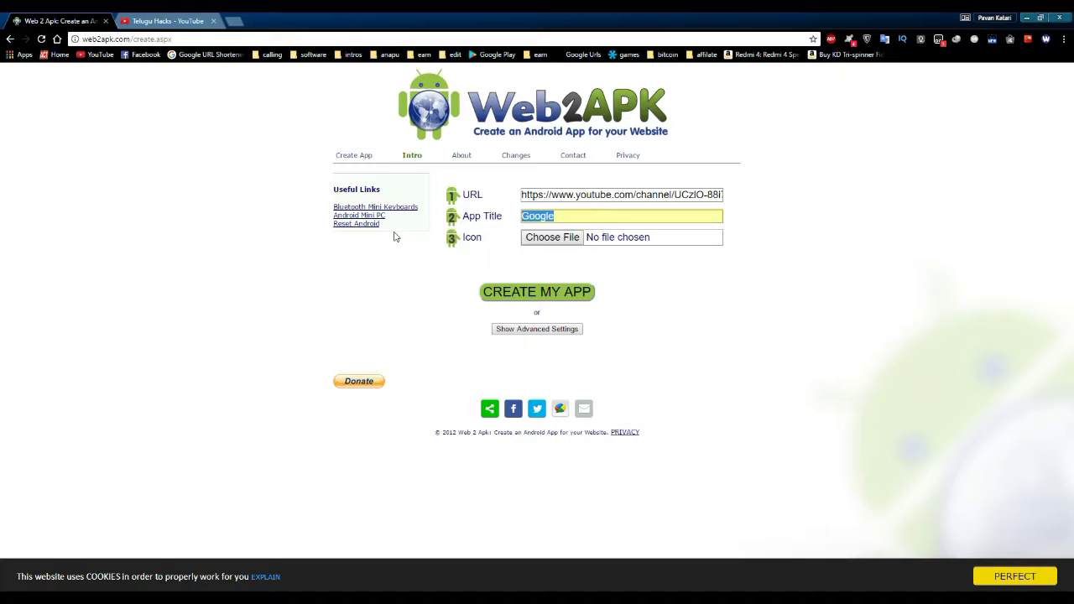
text(telu)
text(gu ha)
text(cks)
click(555, 216)
key(BackSpace)
text(H)
key(Home)
key(Delete)
text(T)
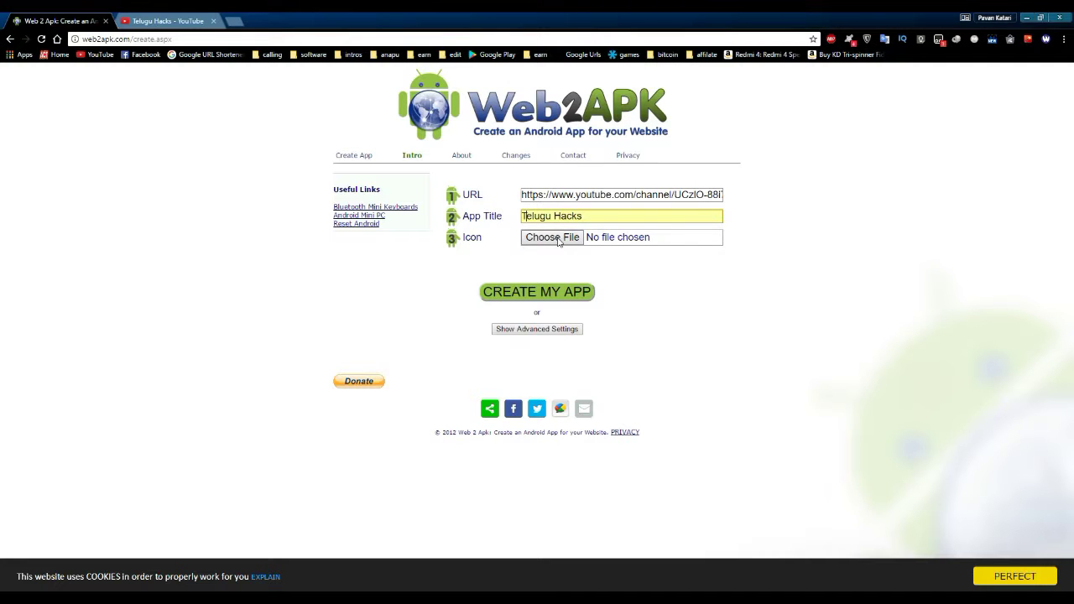
Step: Pick log apk.png from the Desktop as the app's icon file
click(556, 239)
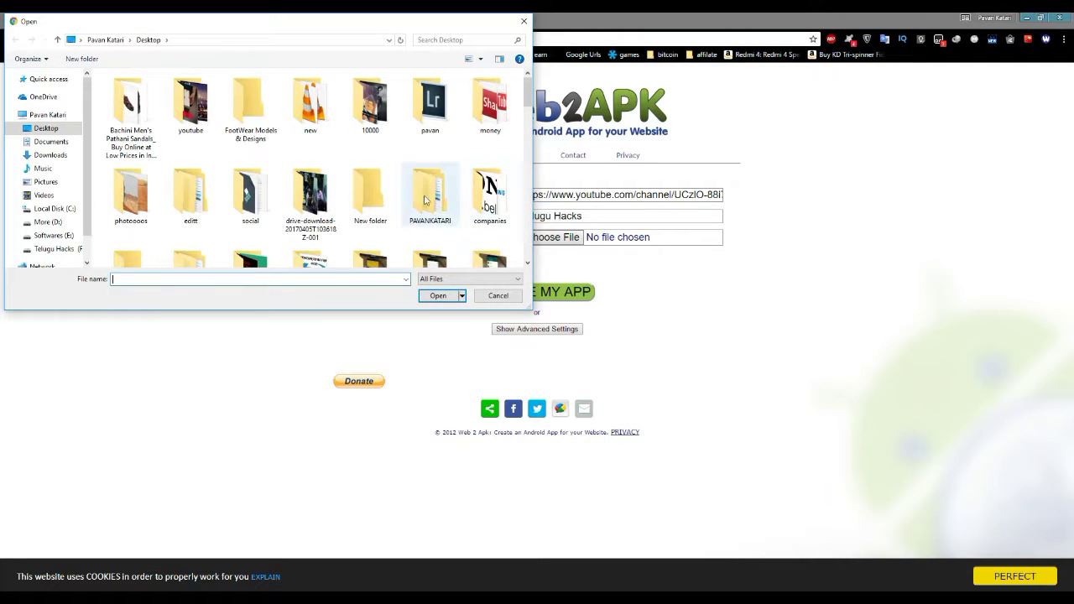
scroll(425, 199, down, 5)
scroll(428, 209, down, 3)
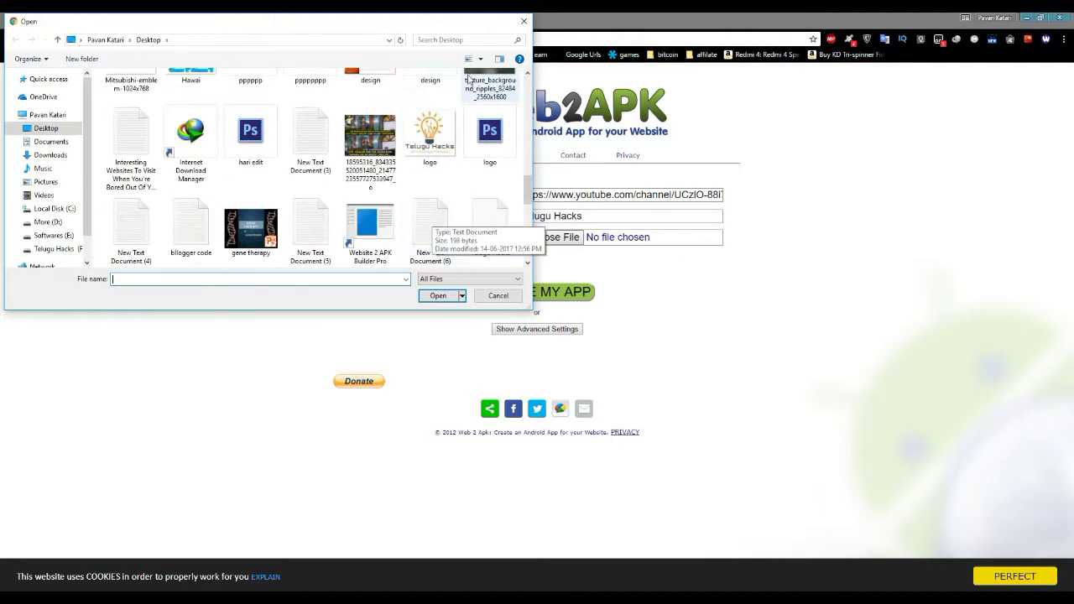
click(523, 22)
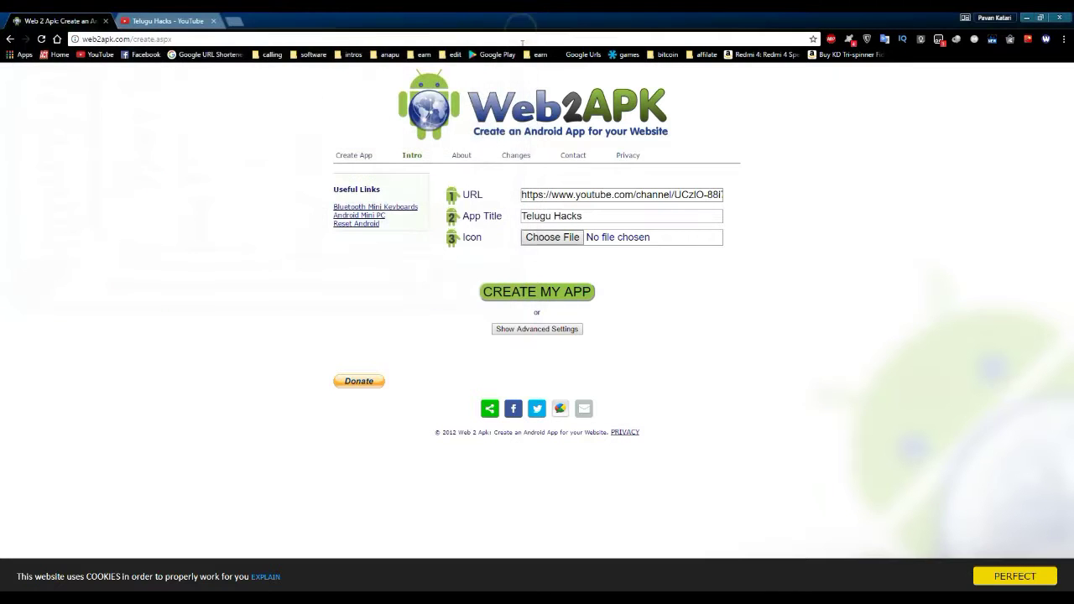
click(546, 240)
scroll(376, 215, down, 3)
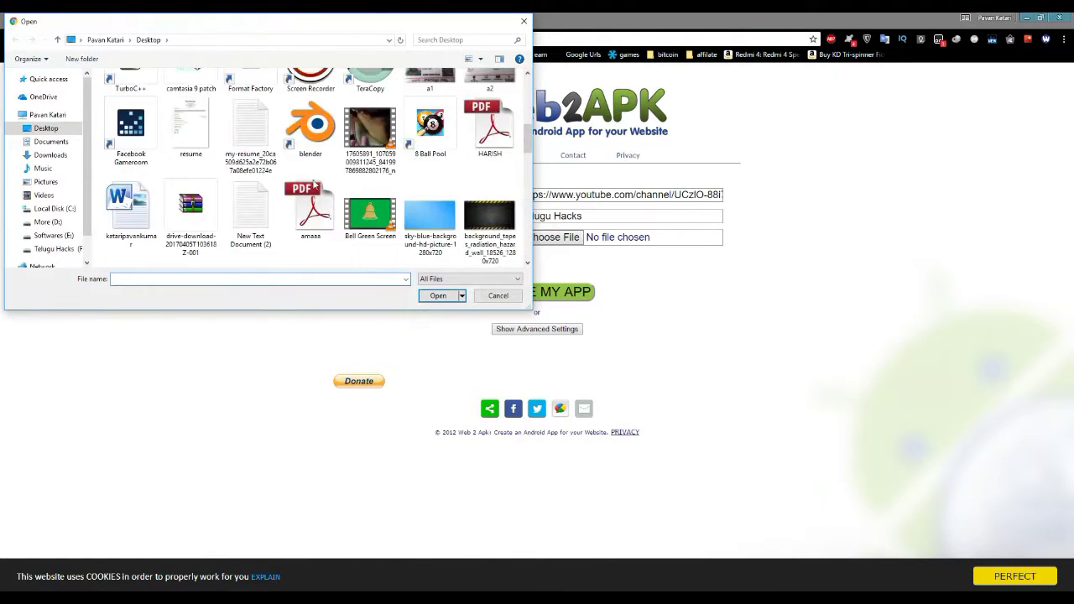
scroll(376, 216, down, 3)
scroll(376, 215, up, 2)
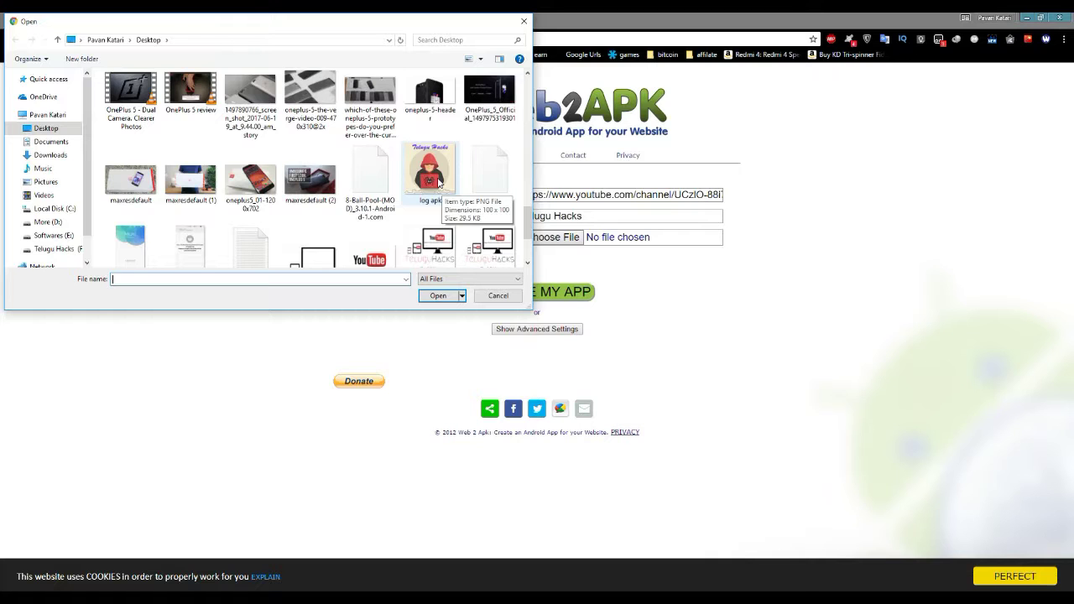
double_click(438, 183)
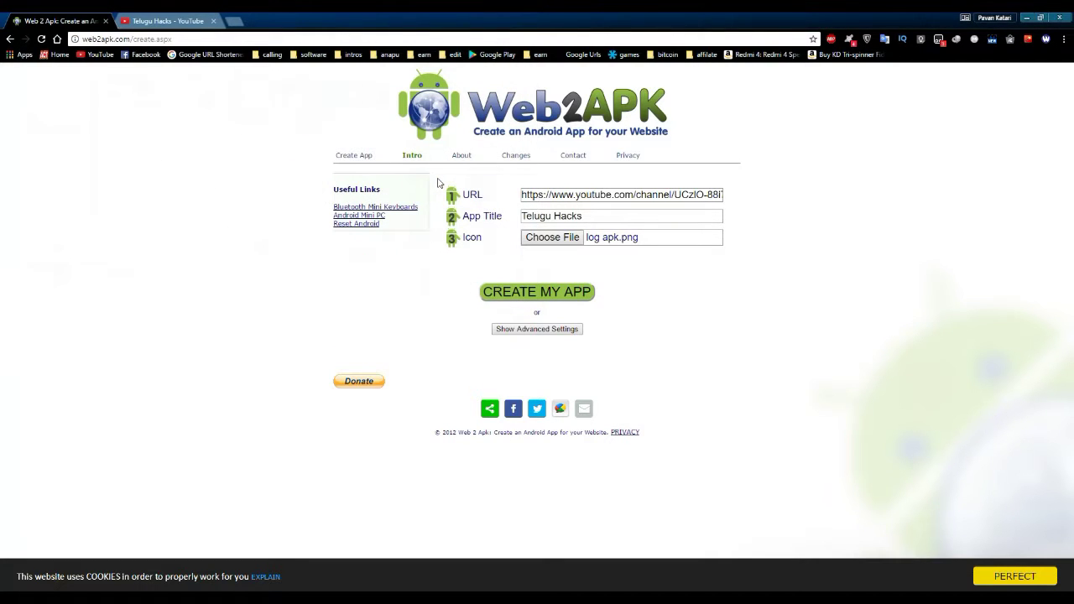
Step: Expand the advanced settings and set the screen orientation to Vertical
click(541, 330)
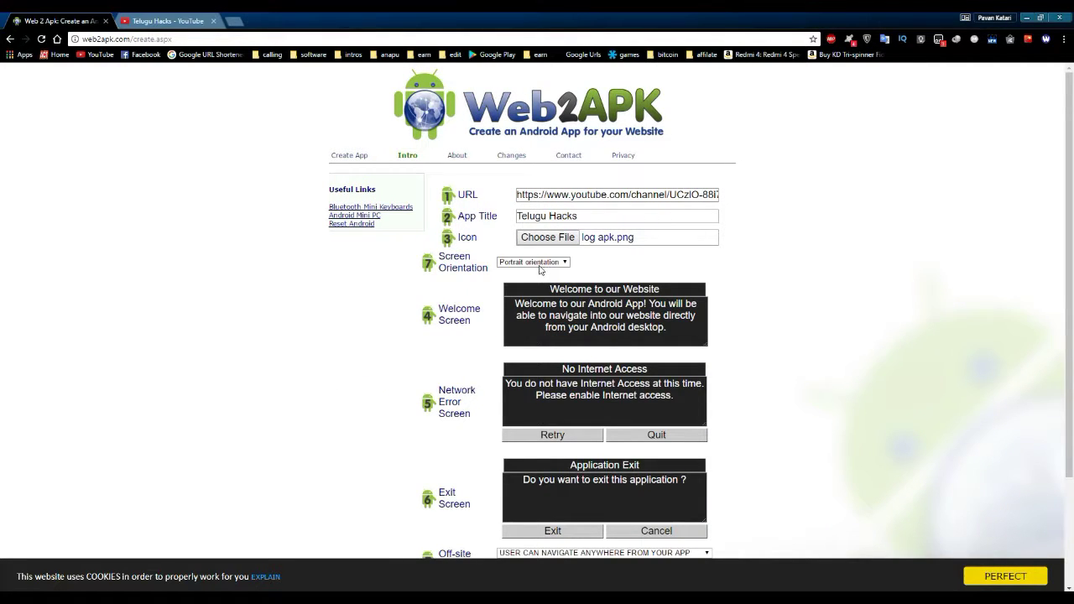
click(523, 263)
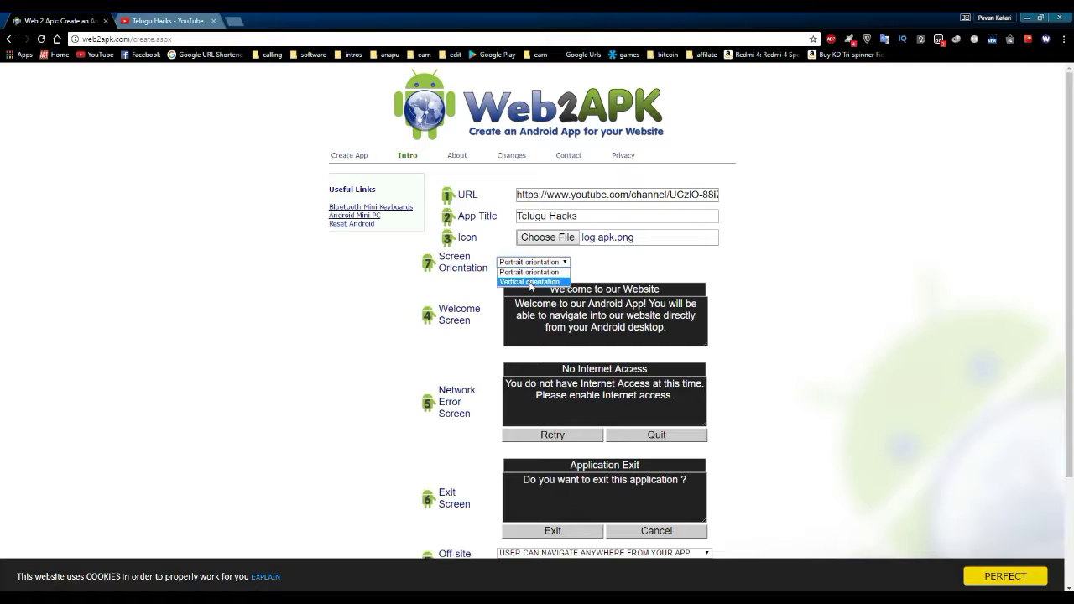
click(530, 281)
scroll(724, 361, down, 1)
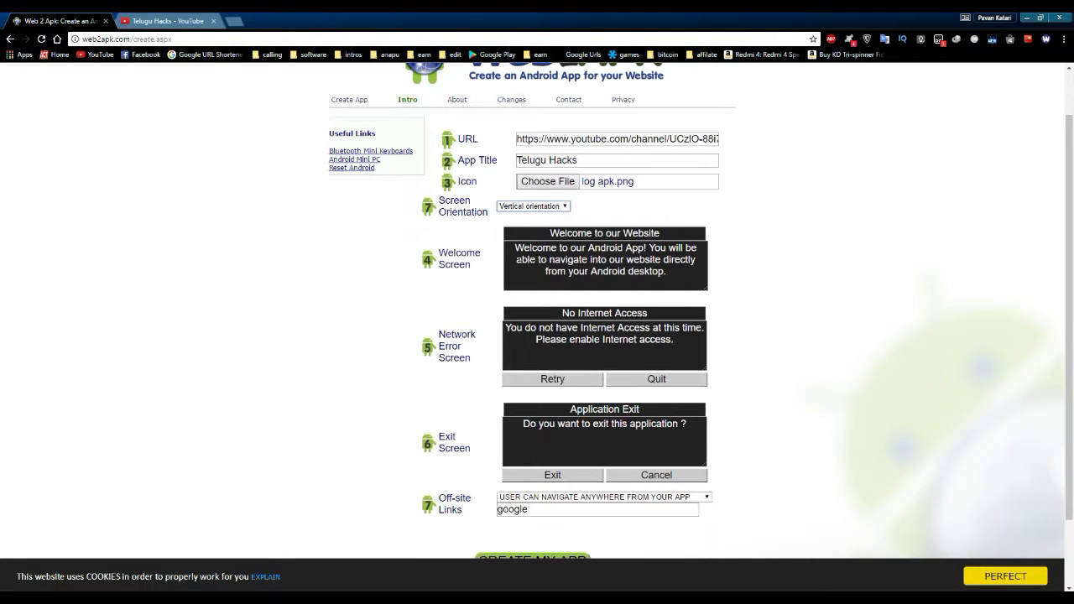
Step: Review the default welcome, network error and exit messages, leaving them unchanged
double_click(595, 233)
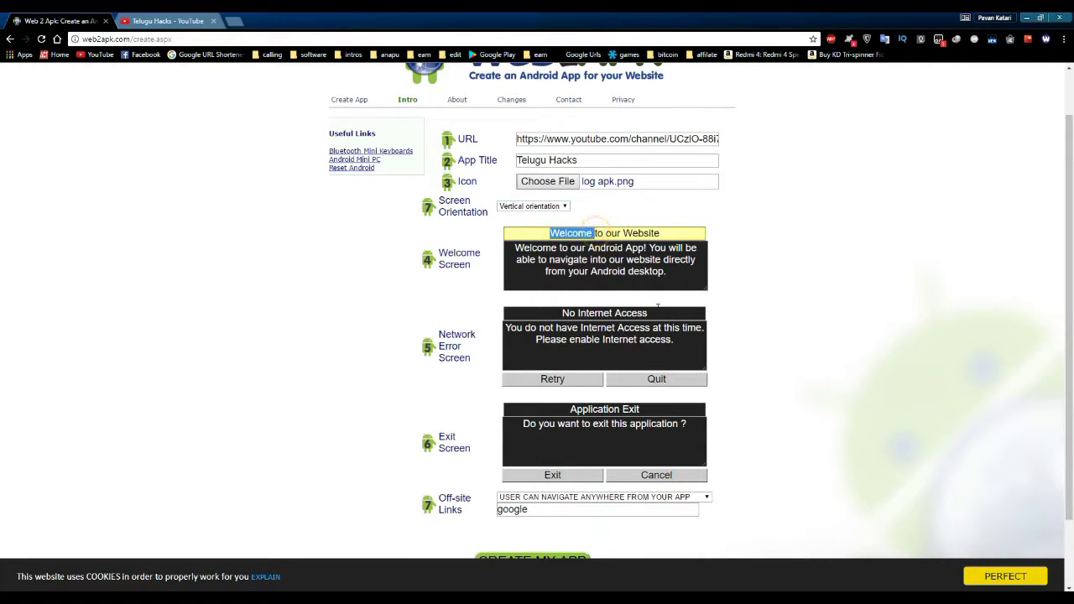
click(909, 297)
drag(619, 271, 675, 272)
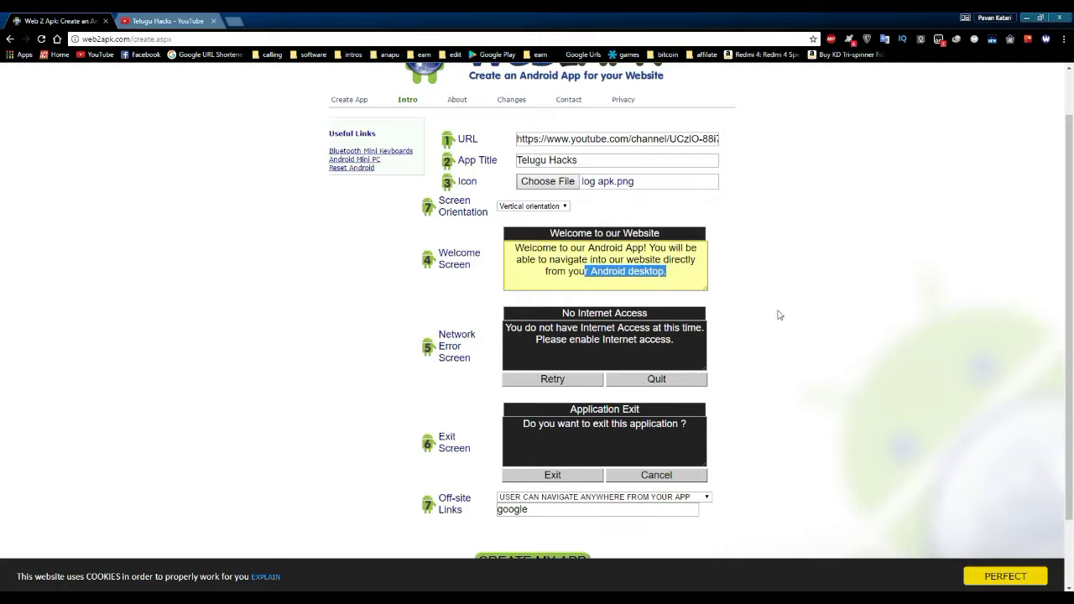
click(909, 292)
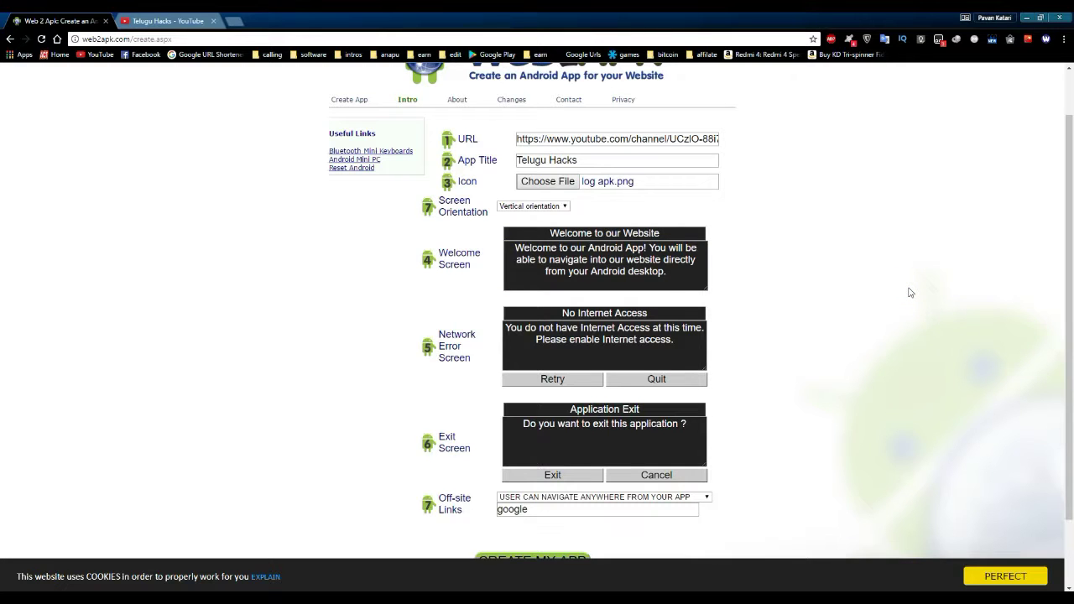
drag(667, 271, 560, 259)
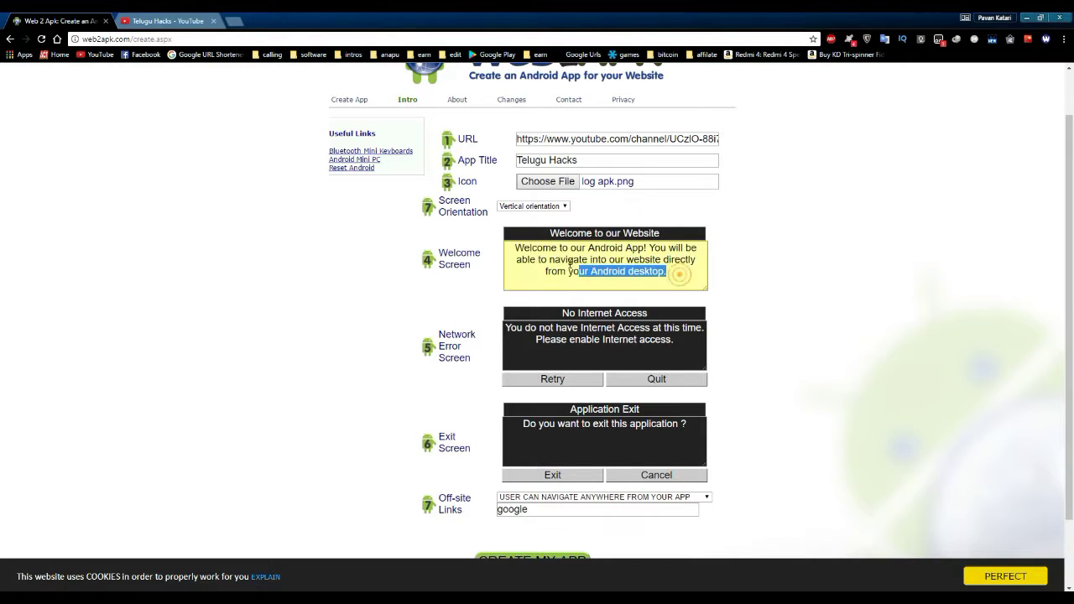
click(807, 241)
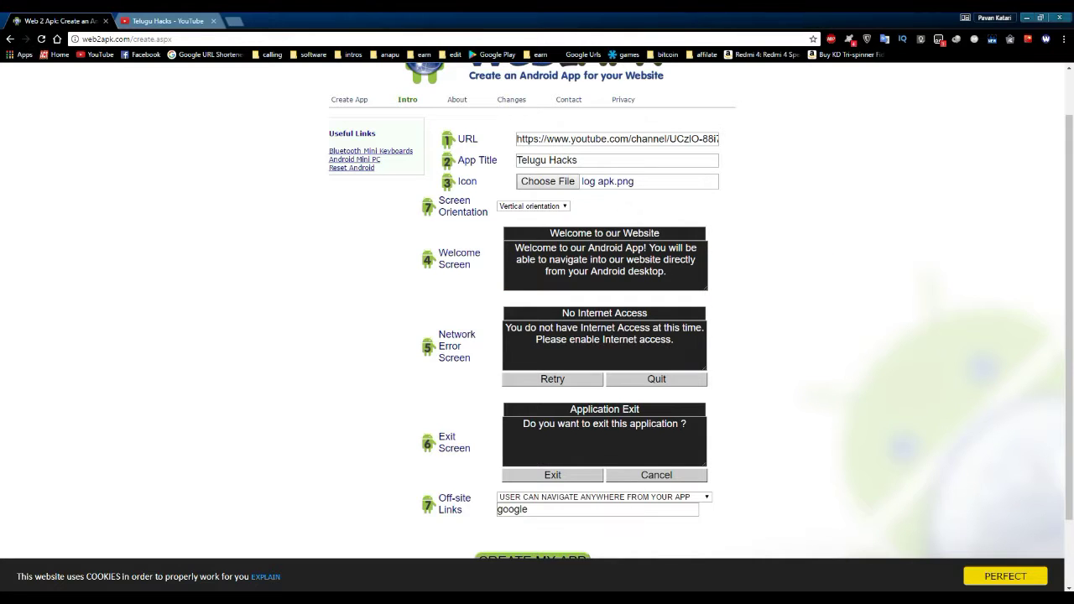
drag(674, 340, 505, 327)
click(898, 352)
drag(686, 424, 483, 426)
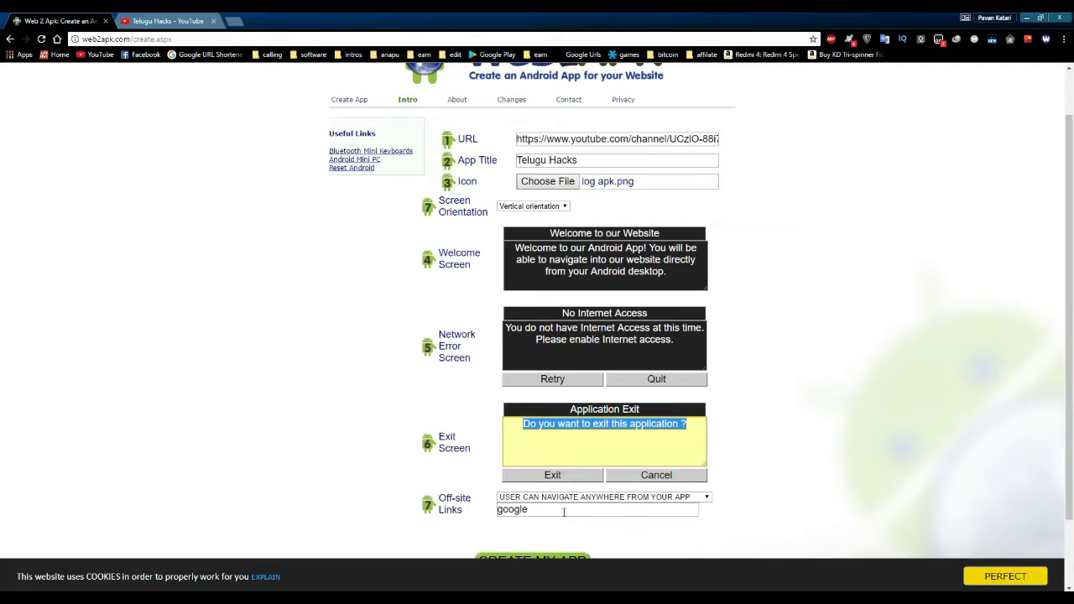
Step: Keep off-site links allowed everywhere and delete the 'google' filter text
click(593, 497)
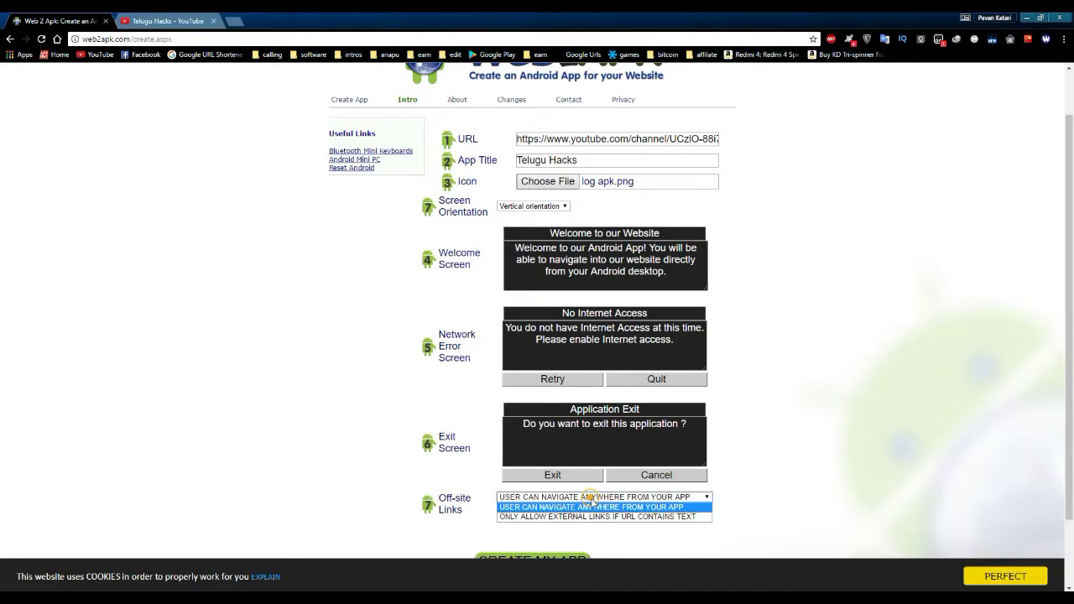
click(780, 499)
drag(558, 510, 393, 514)
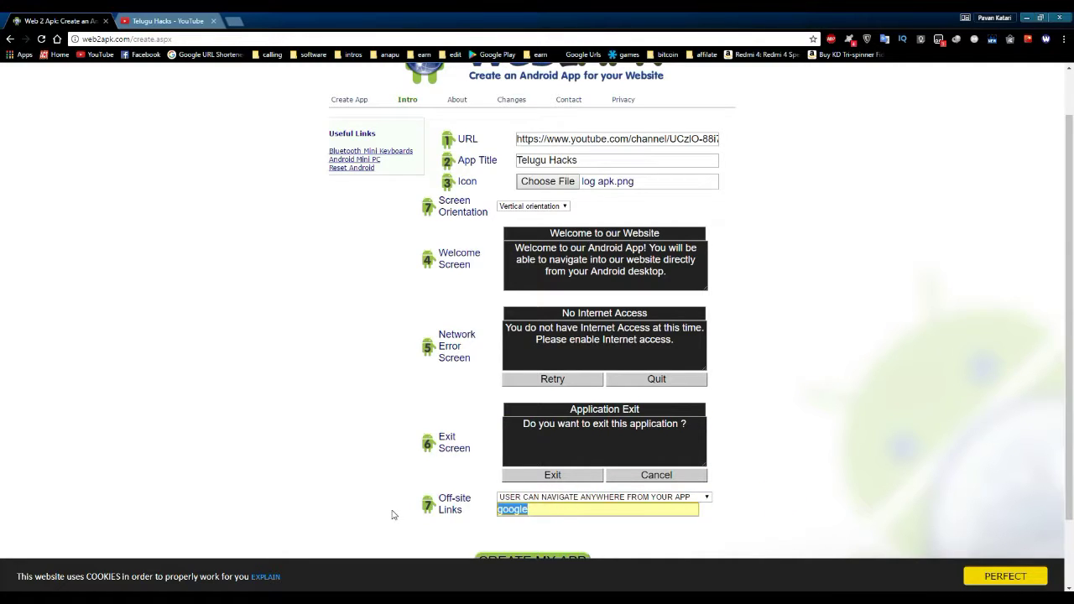
key(BackSpace)
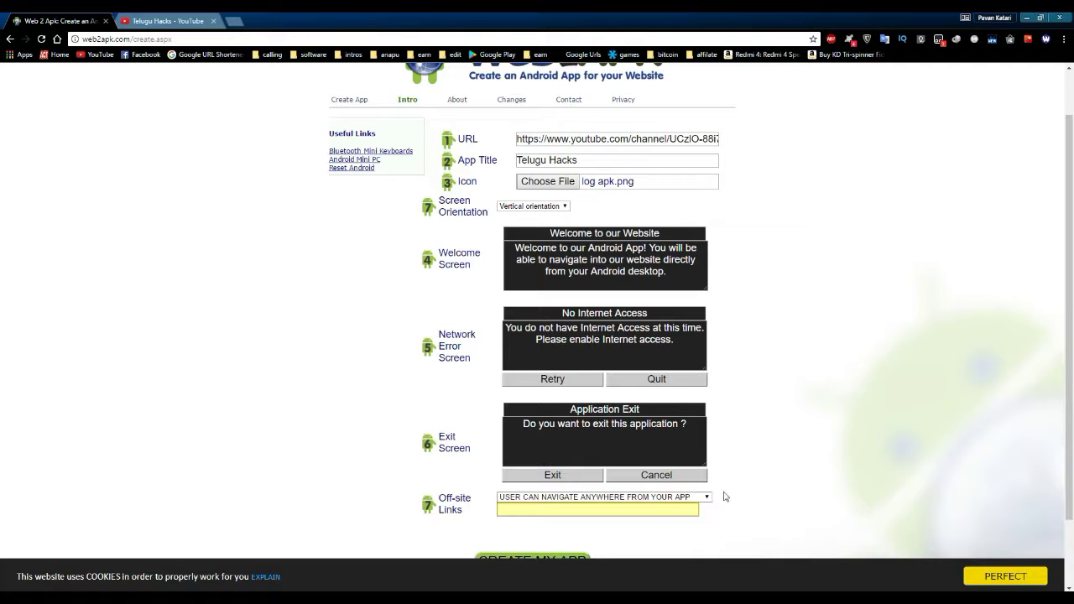
scroll(827, 455, down, 1)
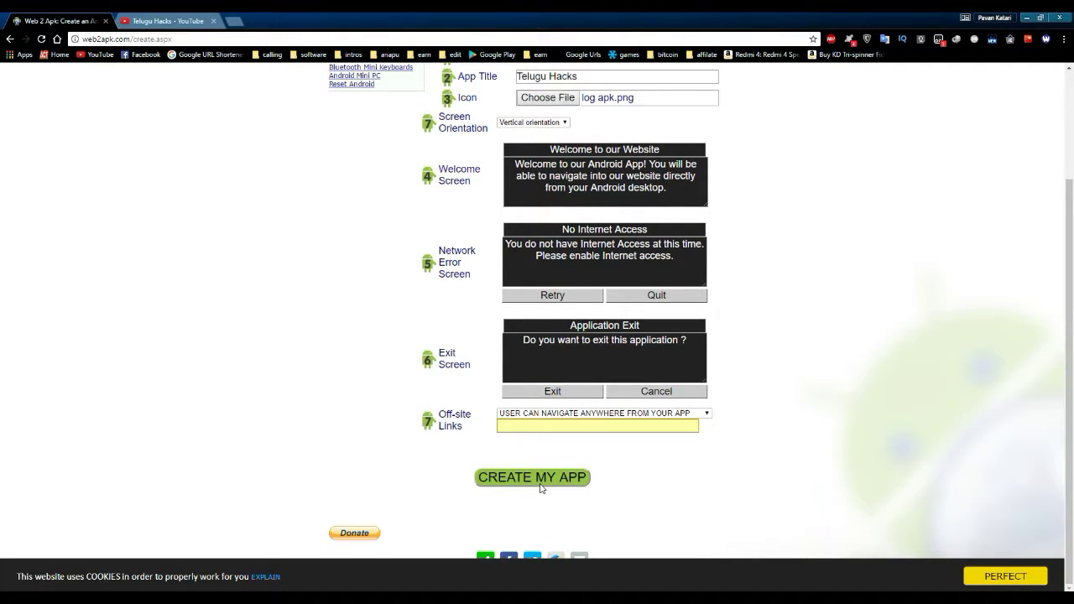
Step: Build the Android app with CREATE MY APP
click(541, 484)
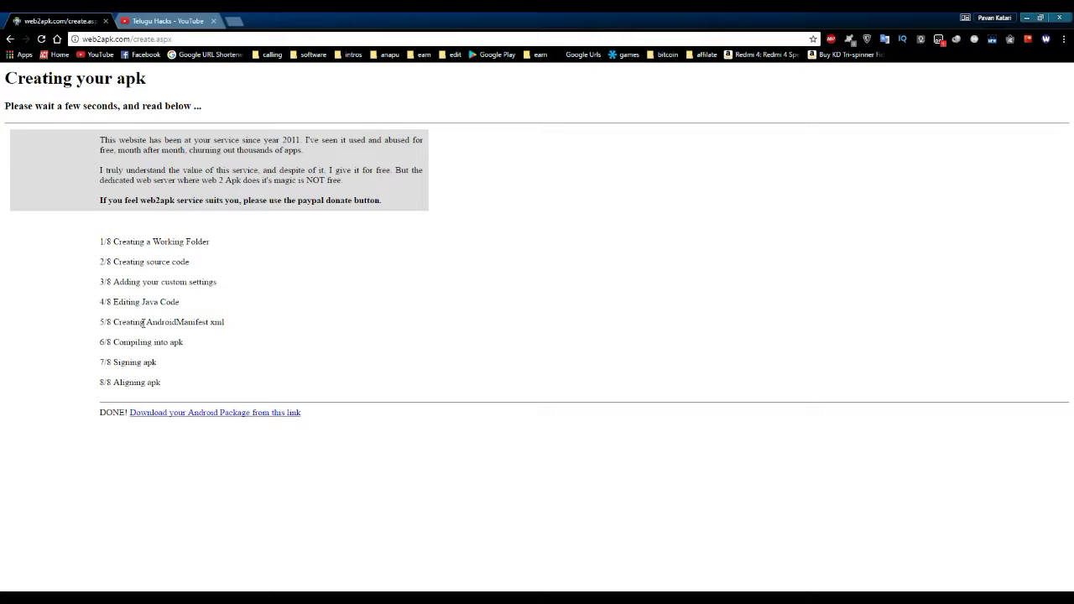
triple_click(98, 417)
click(106, 474)
Step: Download the finished package as Telugu Hacks (1).apk to the Desktop
click(248, 418)
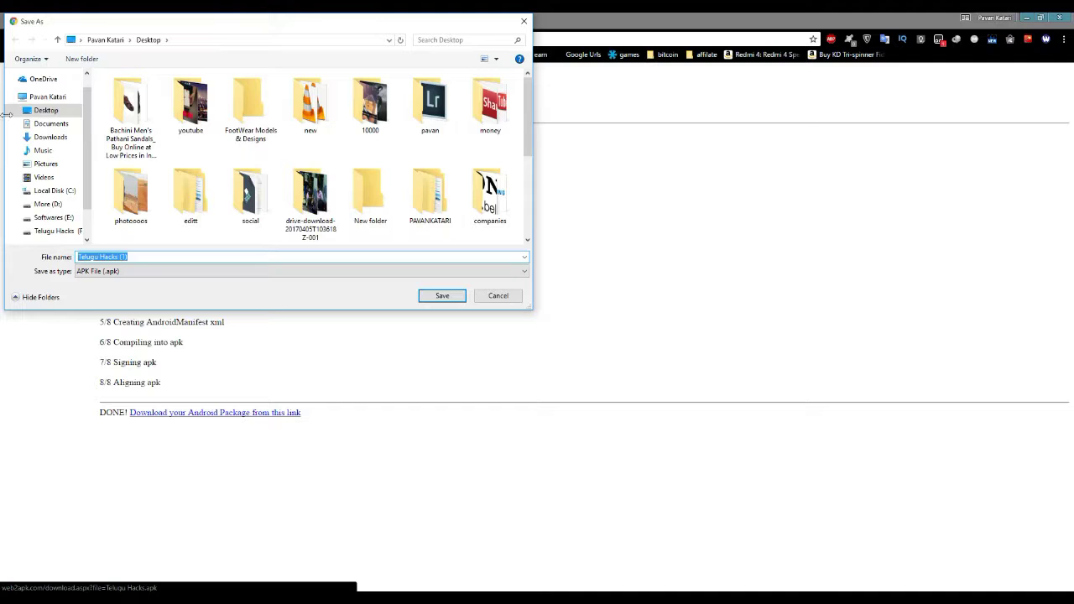
click(47, 112)
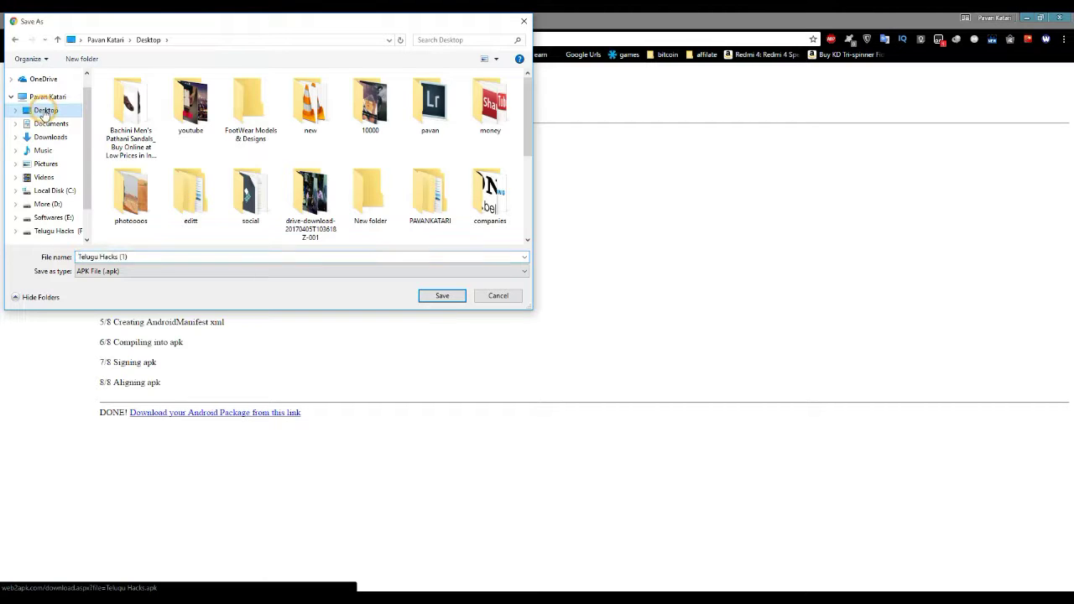
click(440, 296)
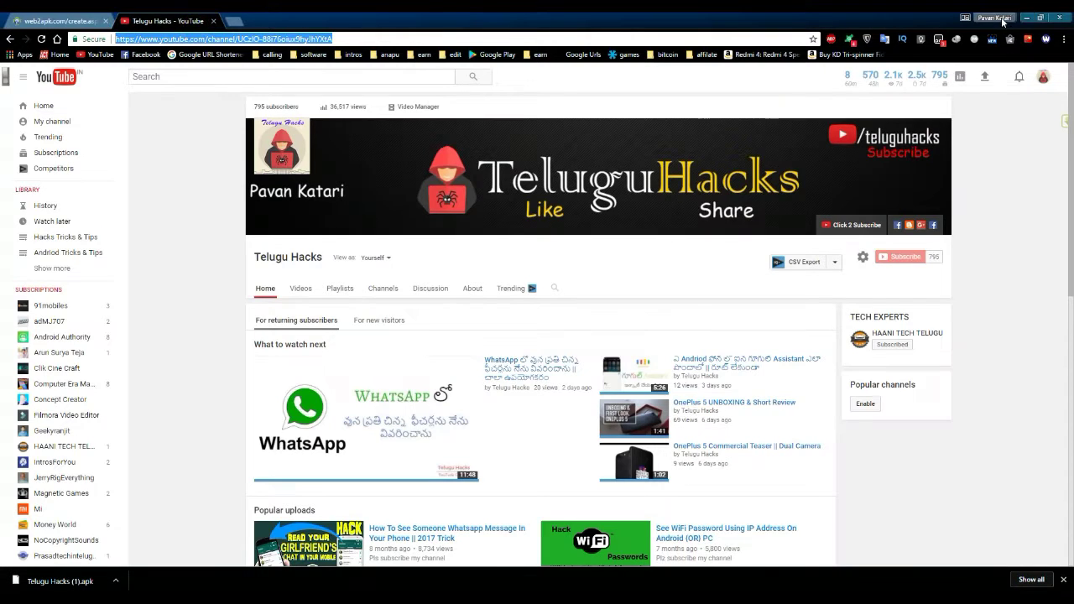
Step: Minimise the Chrome window showing the Telugu Hacks channel
click(1025, 18)
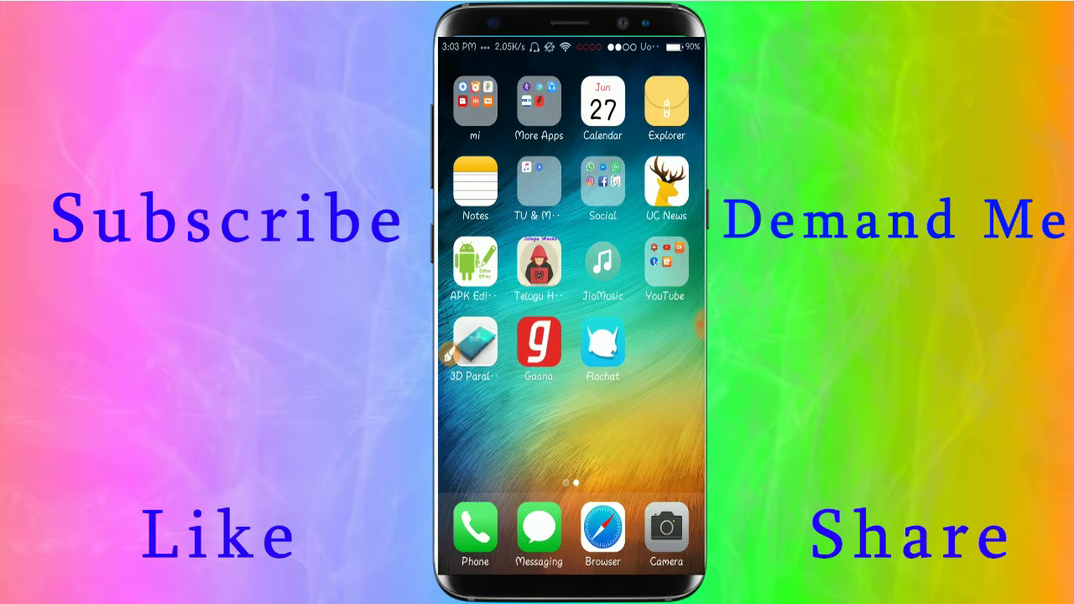
click(539, 267)
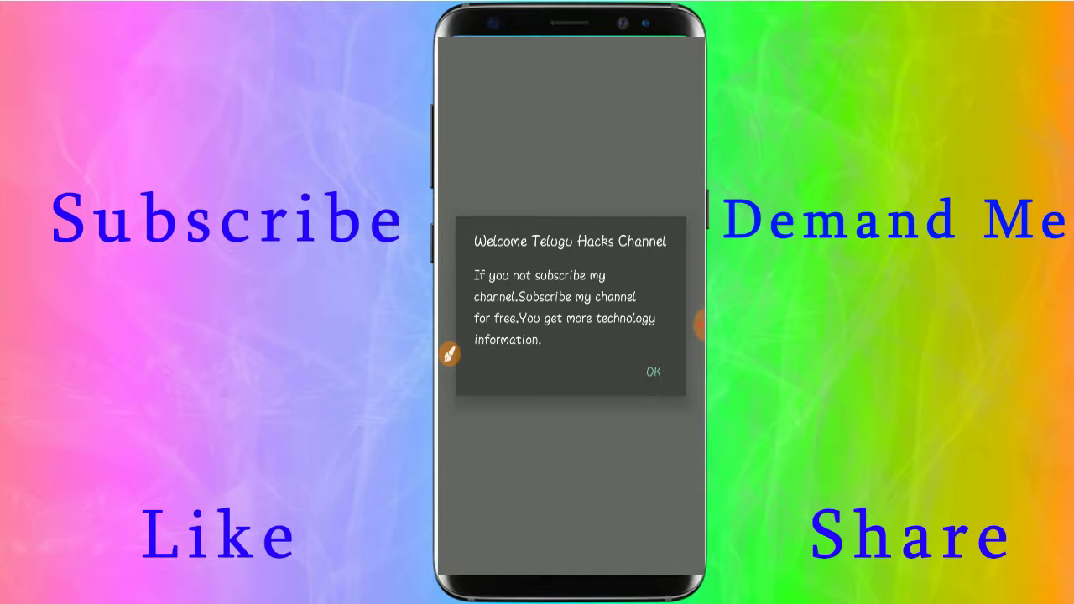
click(651, 371)
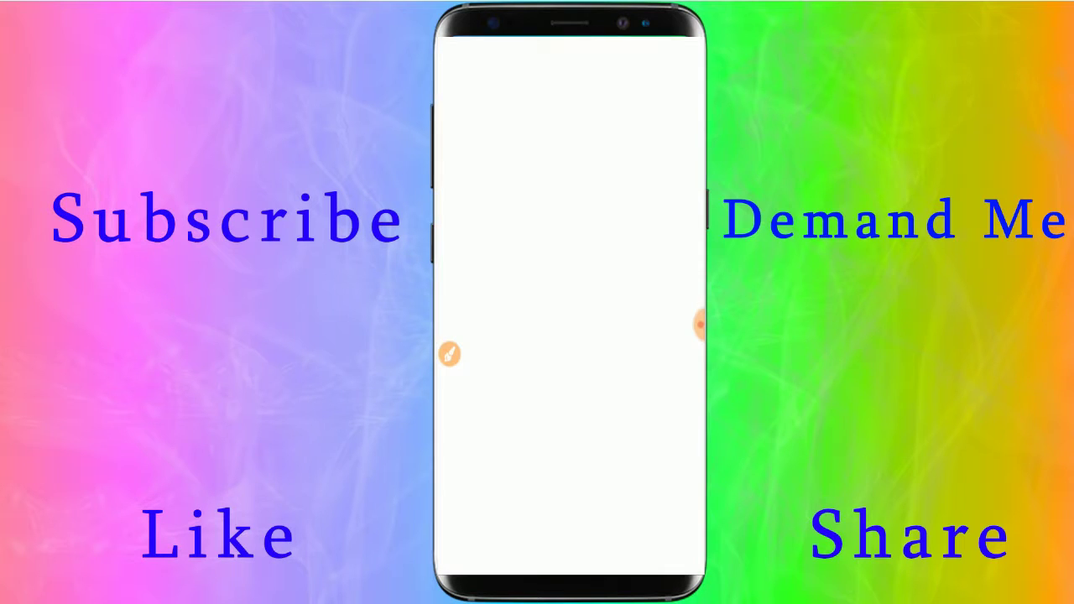
scroll(571, 335, down, 5)
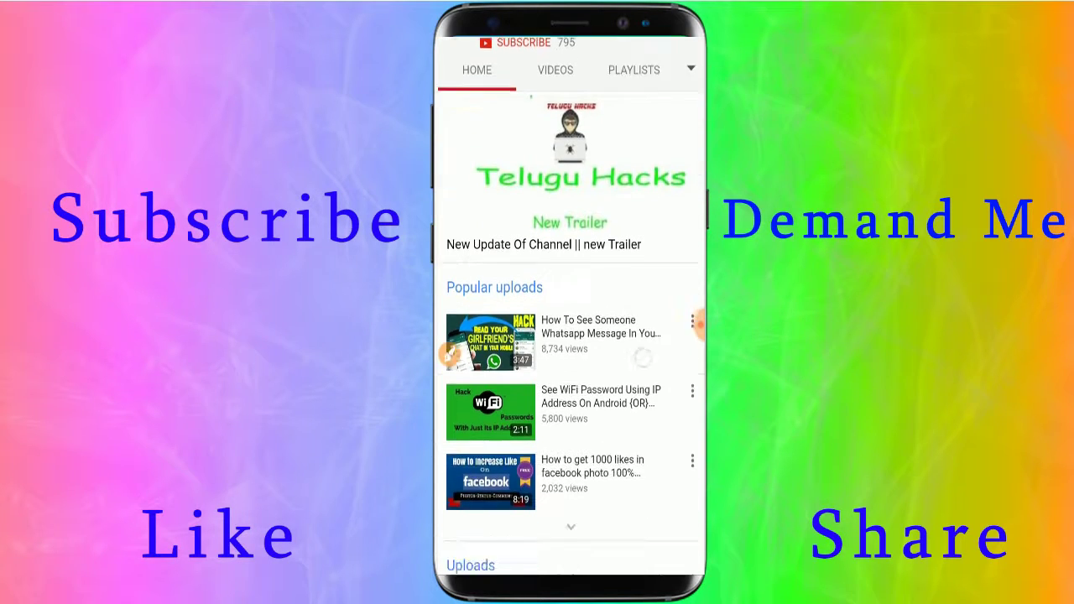
scroll(571, 336, down, 3)
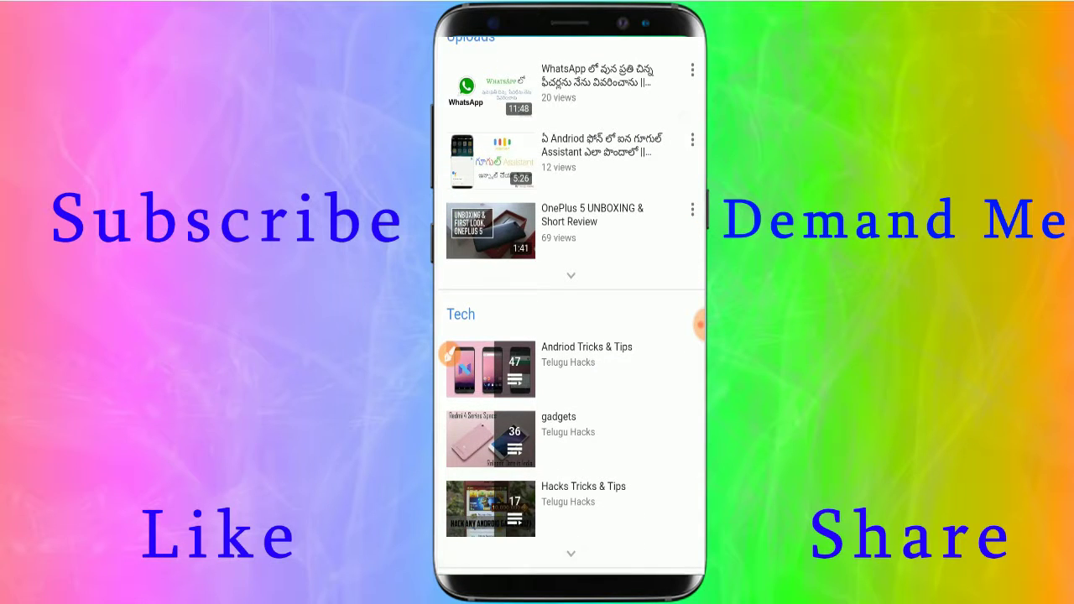
scroll(570, 335, up, 8)
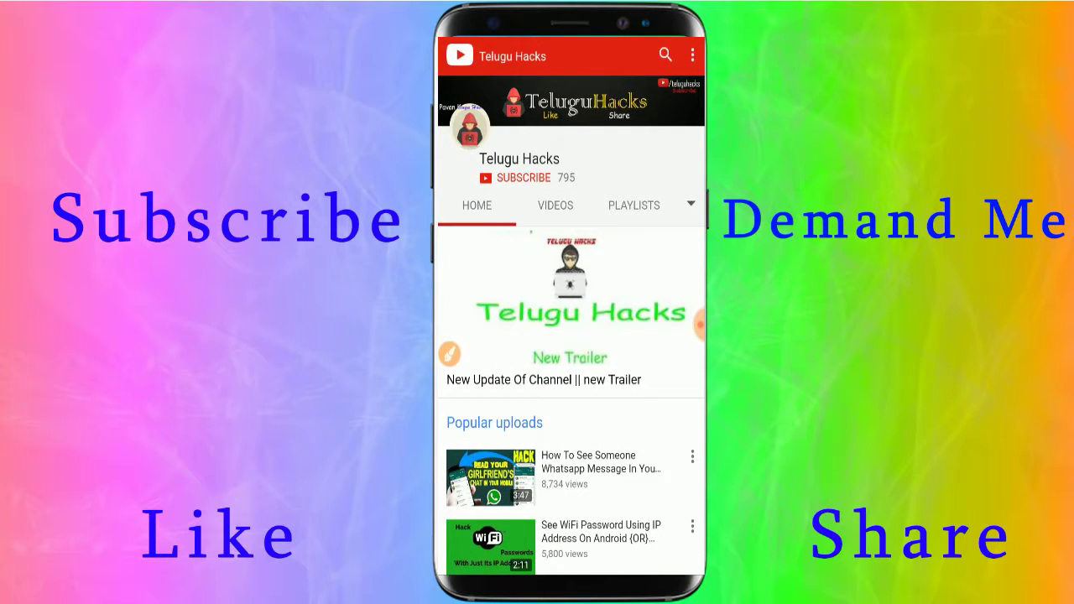
key(Escape)
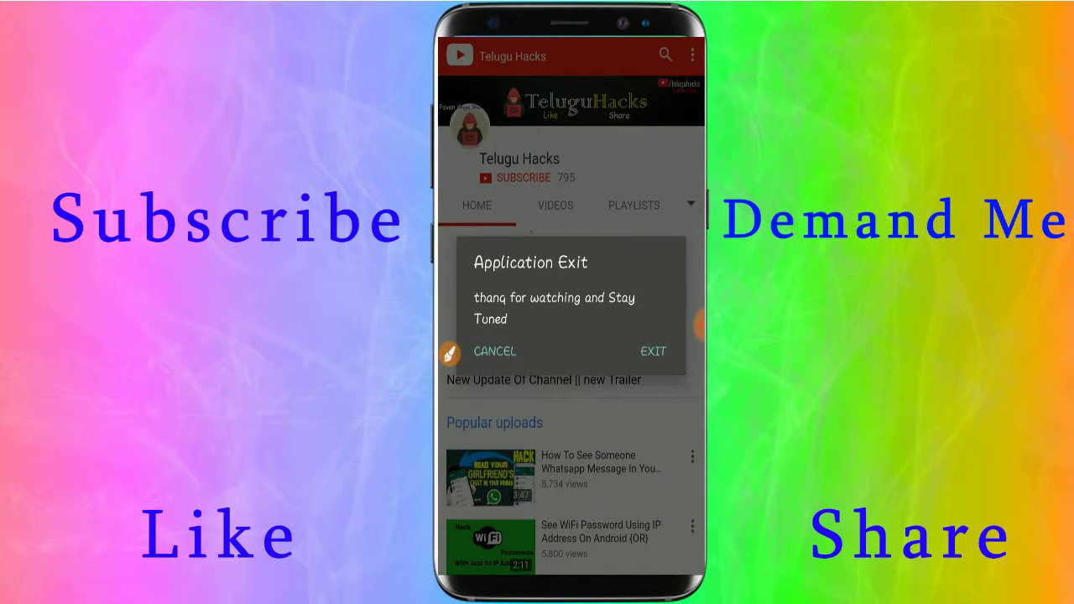
key(Return)
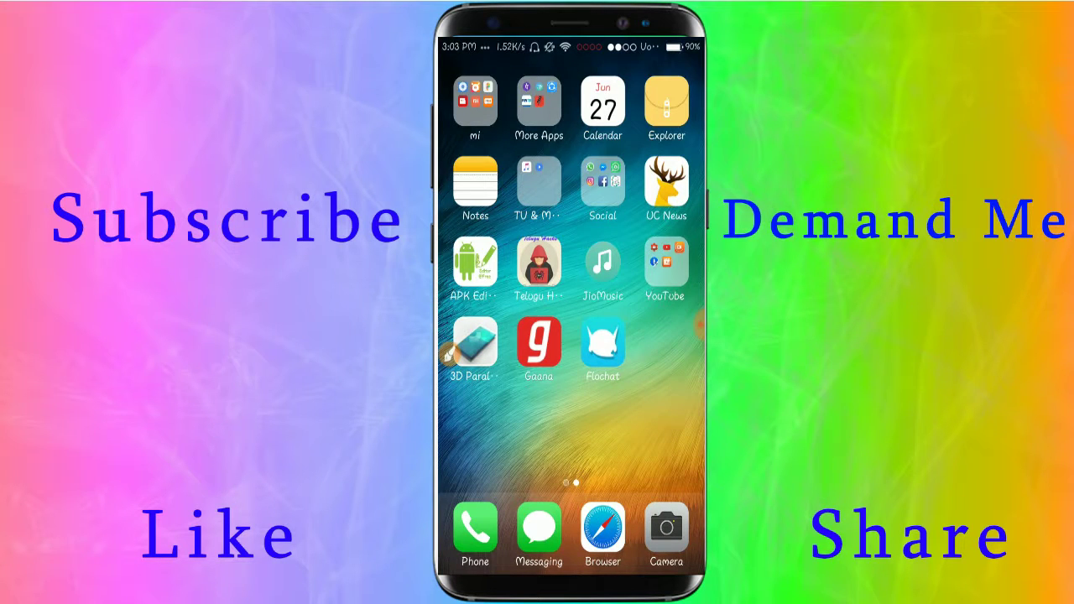
Step: Swipe to the clock-widget home page and bring up the screen recorder's controls
drag(486, 293, 671, 294)
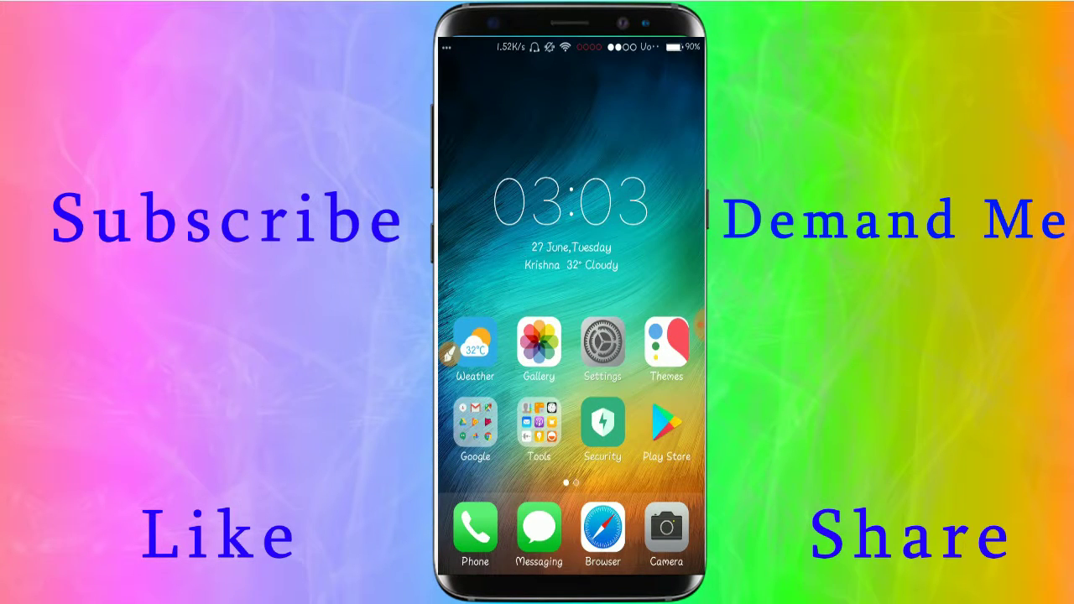
click(697, 325)
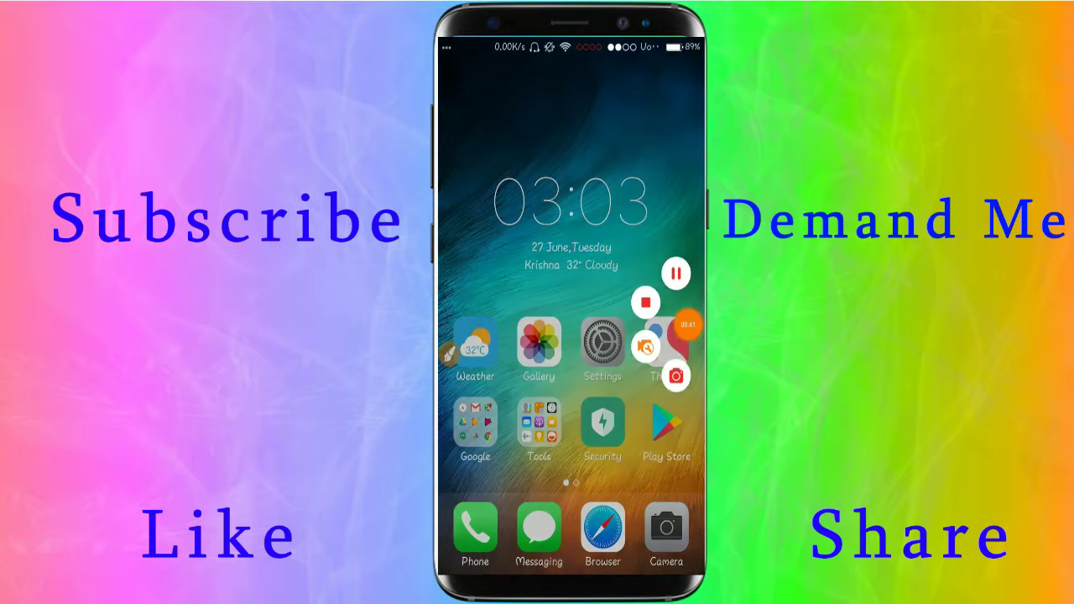